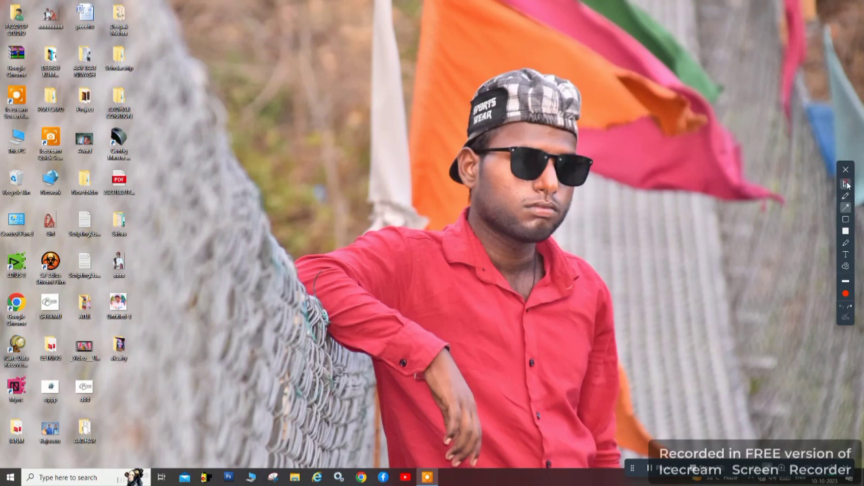
Launch EDIUS 8 from the desktop and decline loading the last saved file.
click(845, 183)
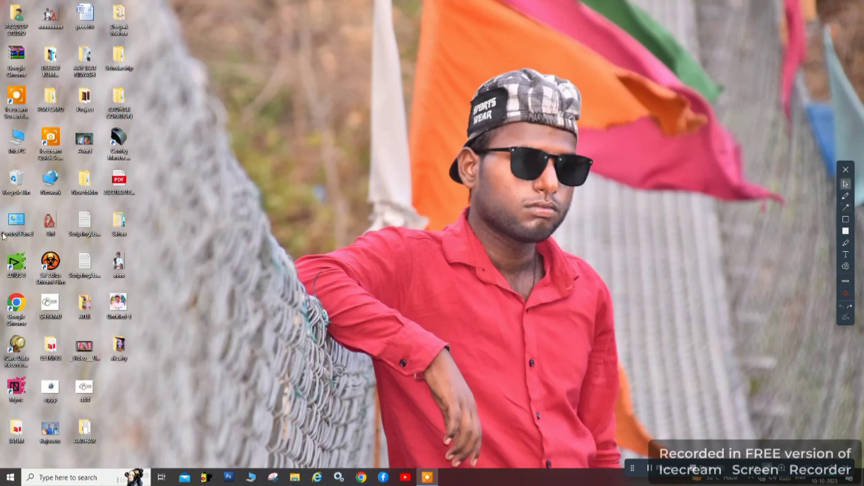
right_click(20, 267)
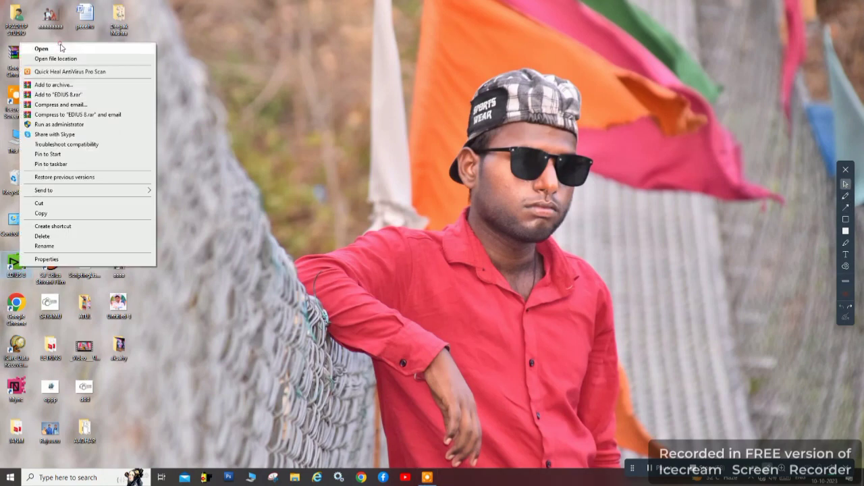
click(59, 47)
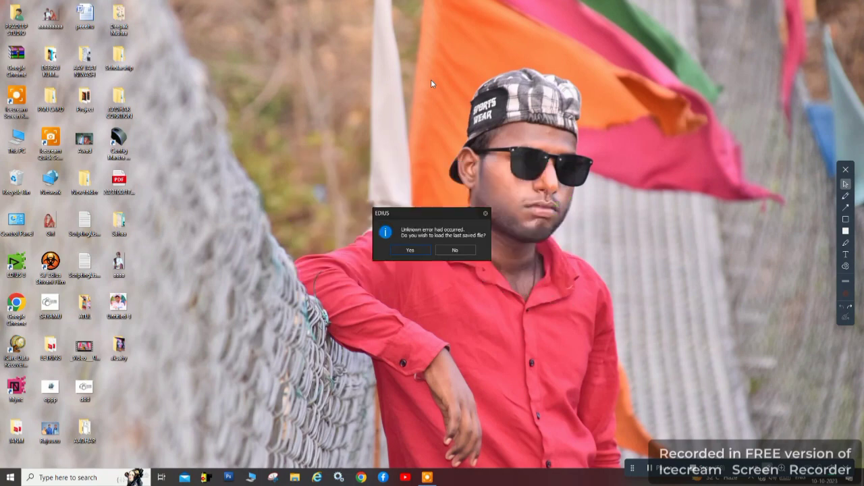
click(461, 253)
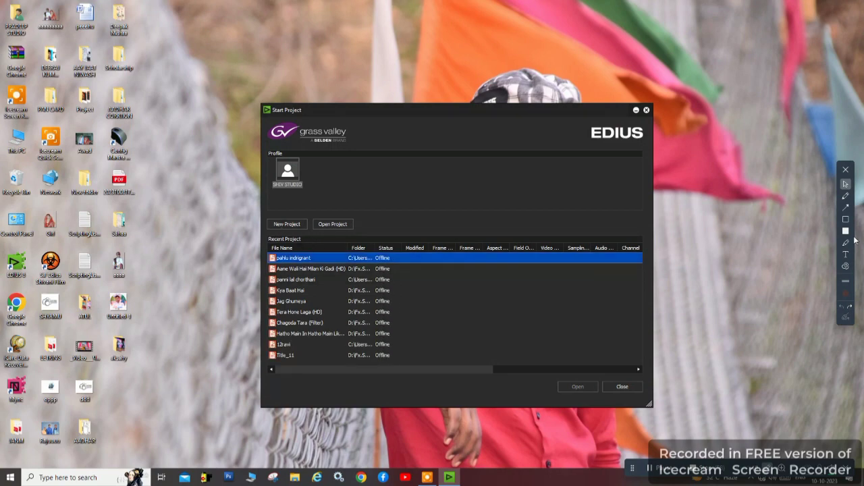
click(846, 207)
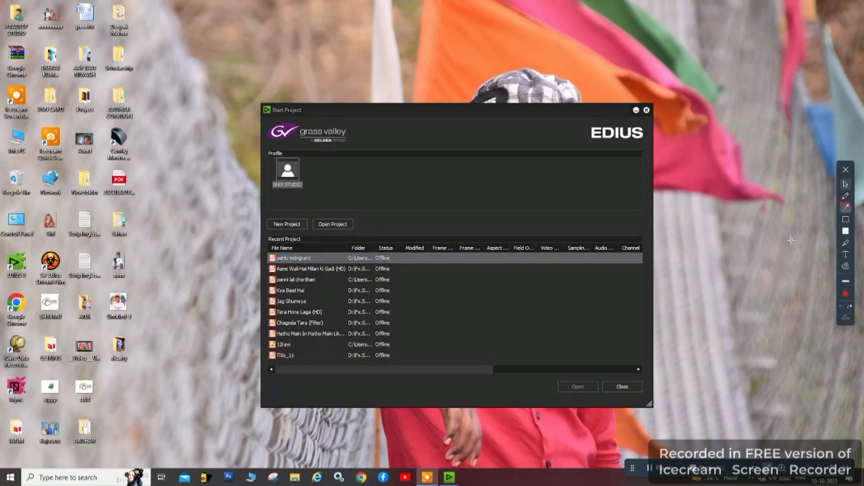
mouse_move(511, 187)
mouse_down()
mouse_move(347, 251)
mouse_move(290, 225)
mouse_move(297, 216)
mouse_move(312, 222)
mouse_up()
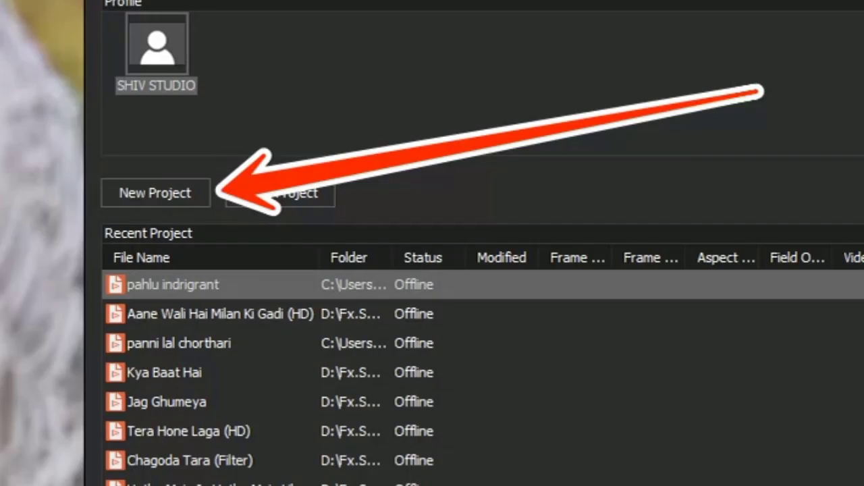
click(841, 306)
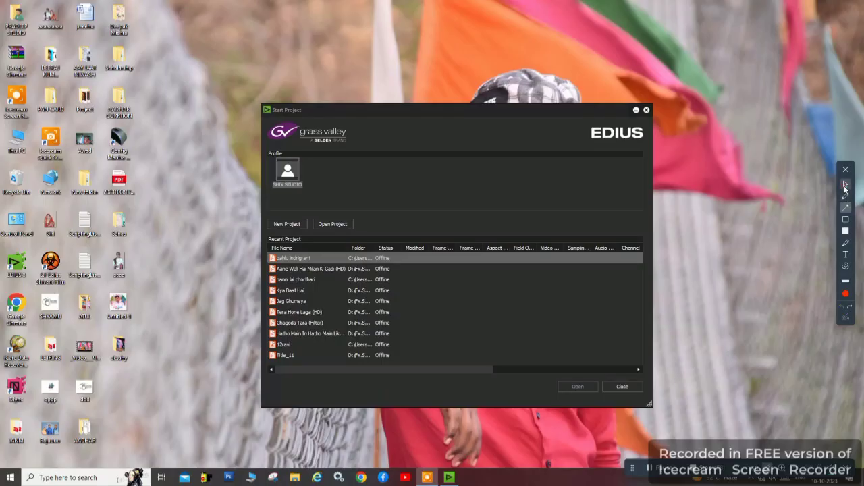
click(845, 184)
Create a new project with the HD 1440x1080 50p 16:9 10bit preset.
click(279, 225)
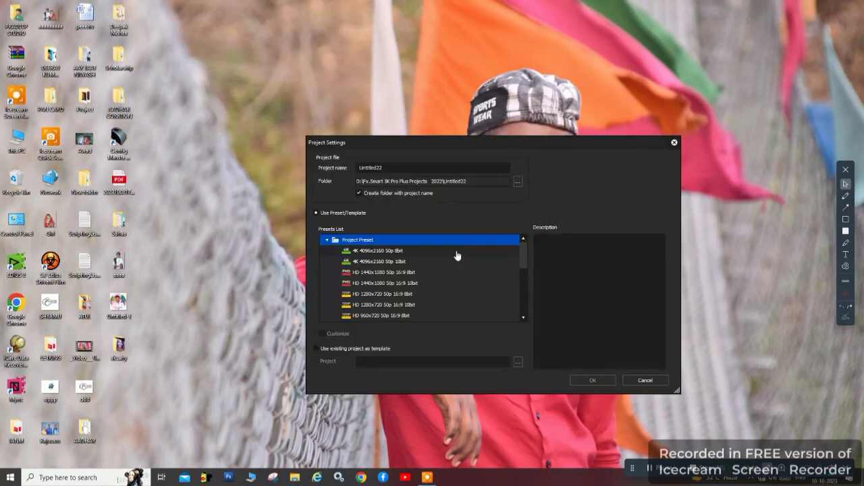
double_click(383, 287)
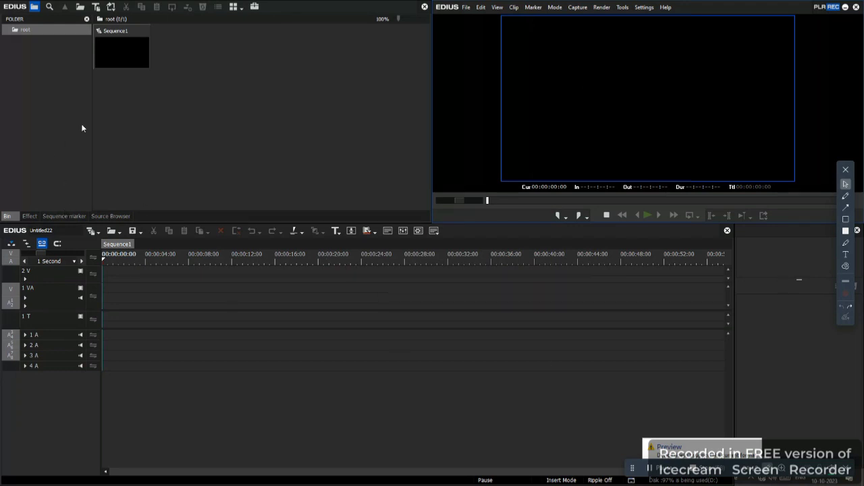
Import the clip 0D5A7854 from New folder into the bin and place it at the start of the 2 V track.
right_click(210, 105)
click(228, 125)
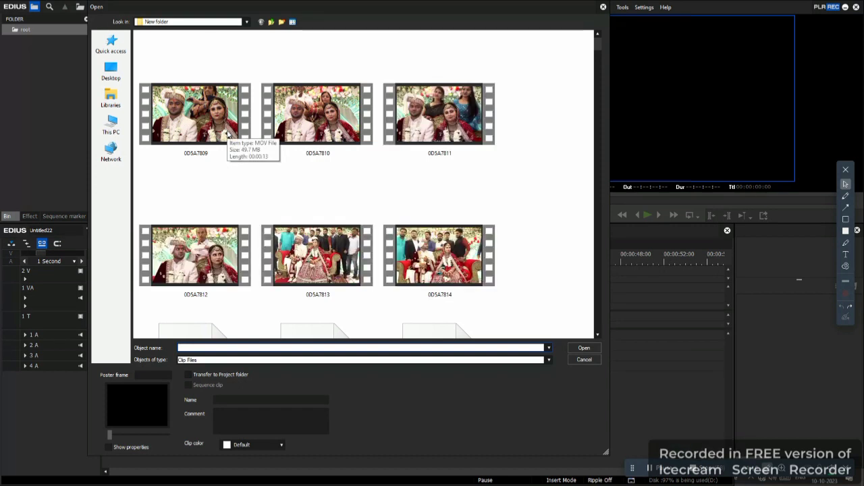
scroll(229, 133, down, 9)
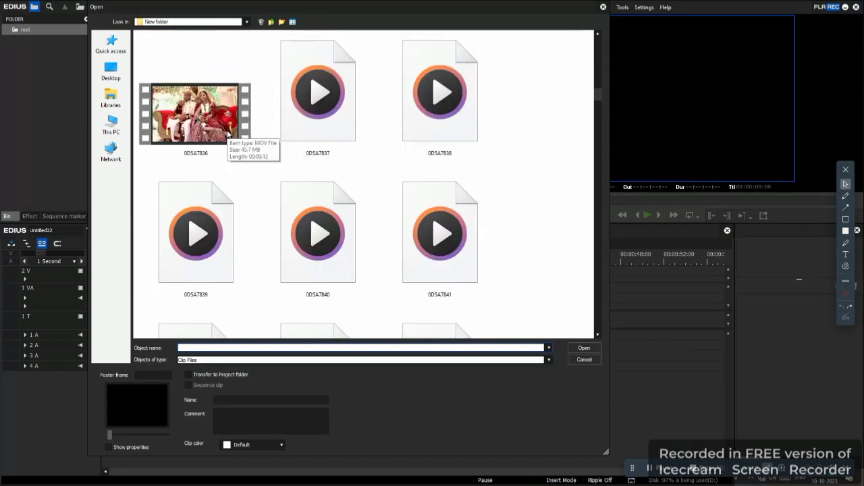
scroll(228, 134, down, 3)
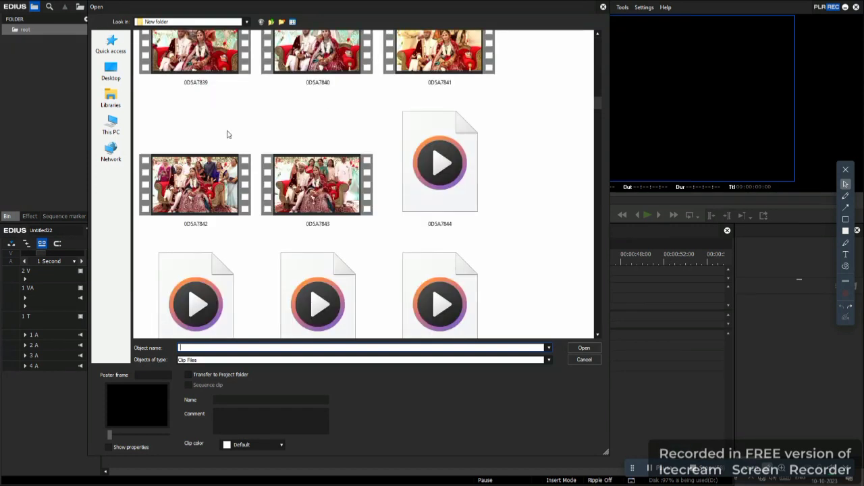
scroll(227, 134, down, 3)
scroll(227, 134, down, 3)
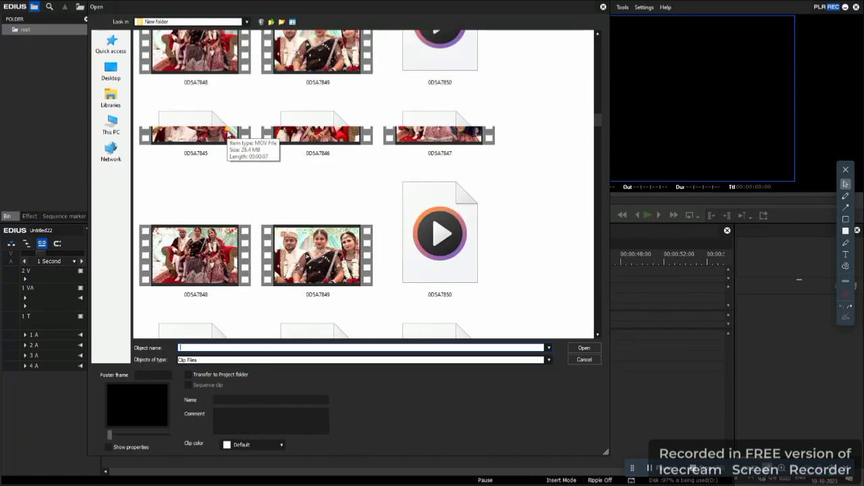
scroll(222, 199, down, 9)
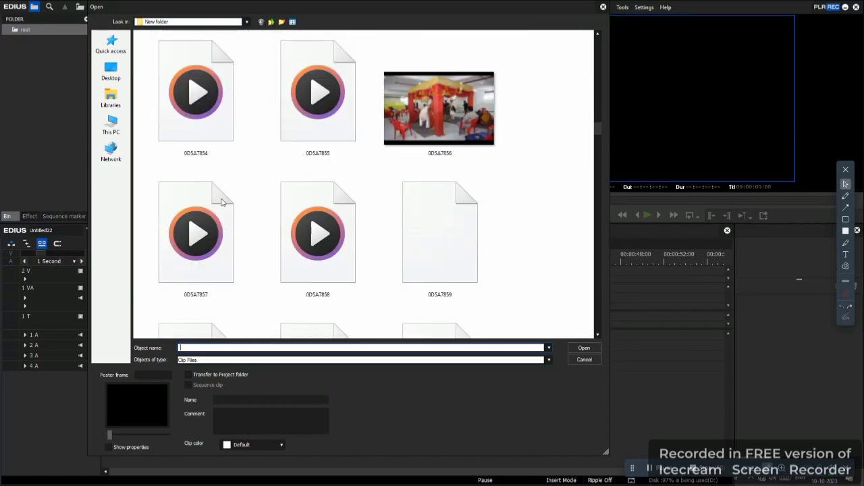
click(196, 113)
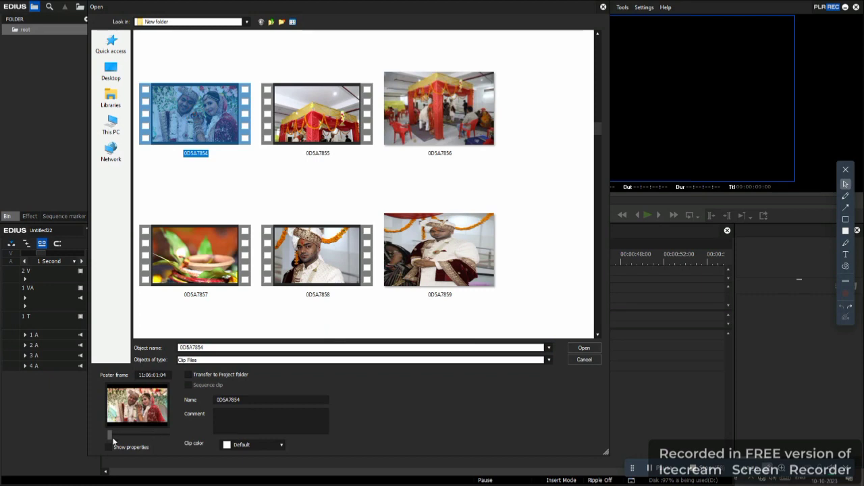
drag(112, 438, 156, 437)
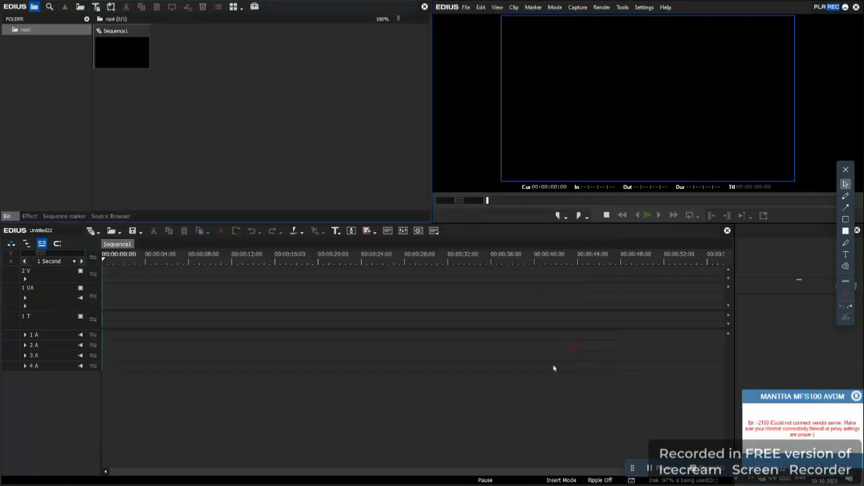
click(575, 348)
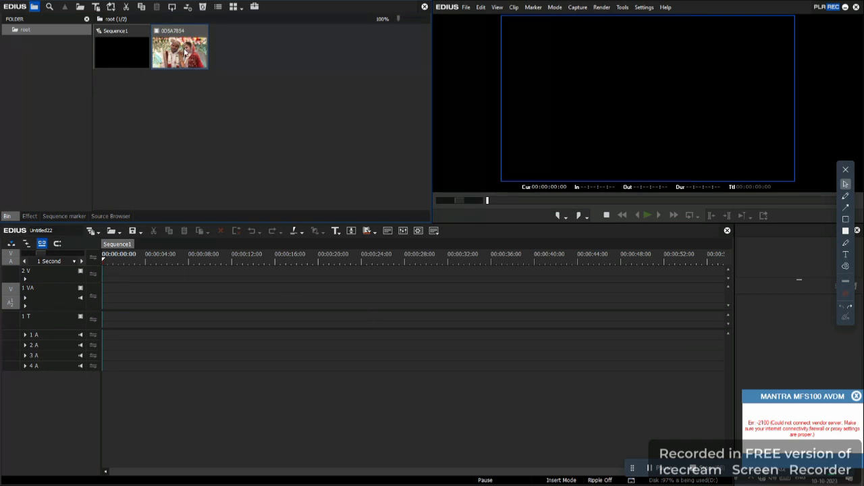
drag(182, 69, 108, 272)
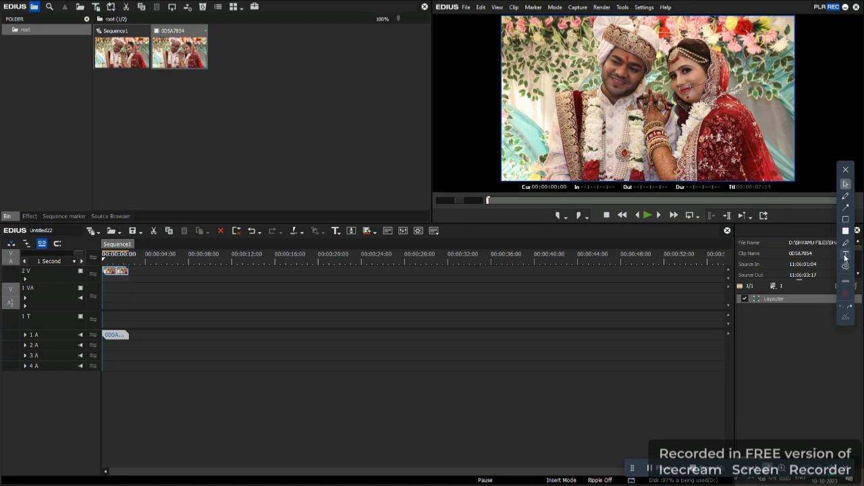
click(845, 207)
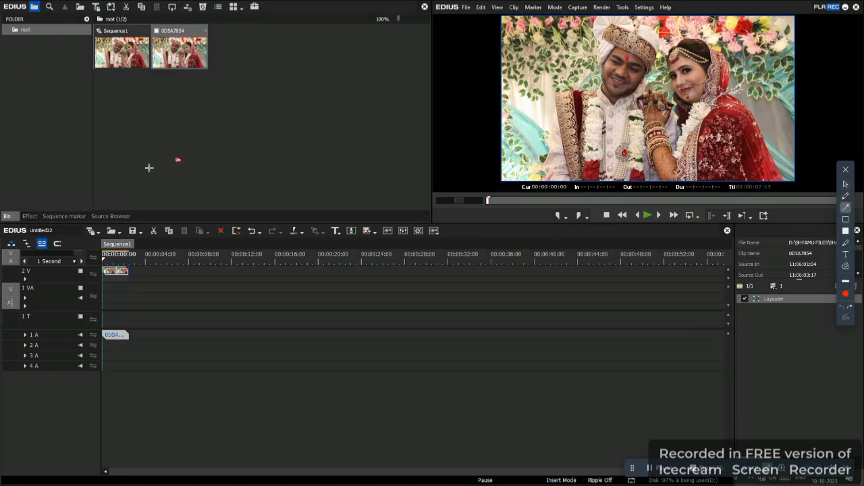
drag(181, 160, 39, 204)
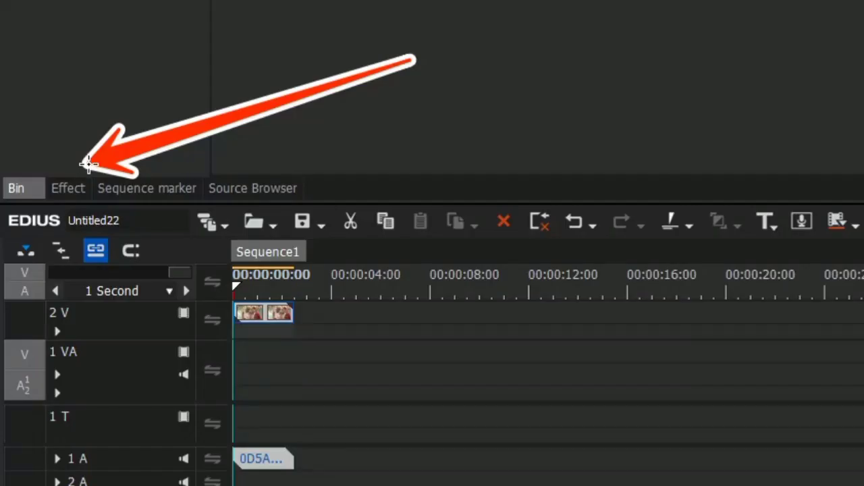
key(Escape)
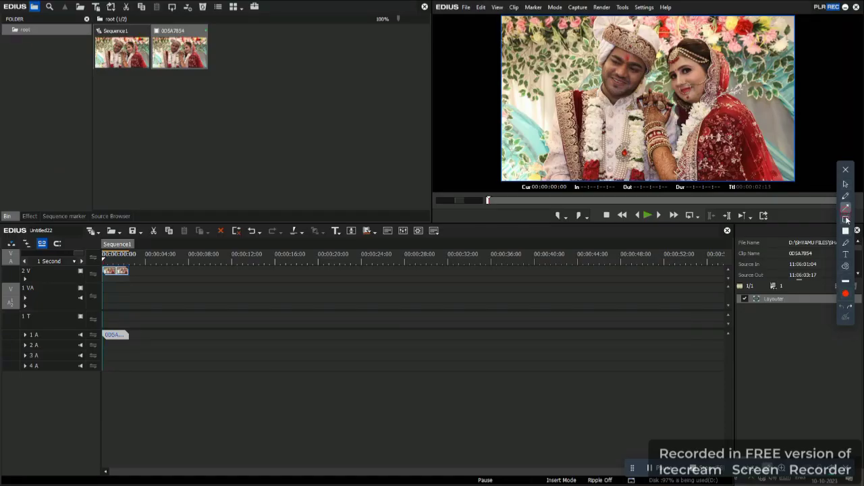
click(846, 220)
drag(14, 207, 45, 224)
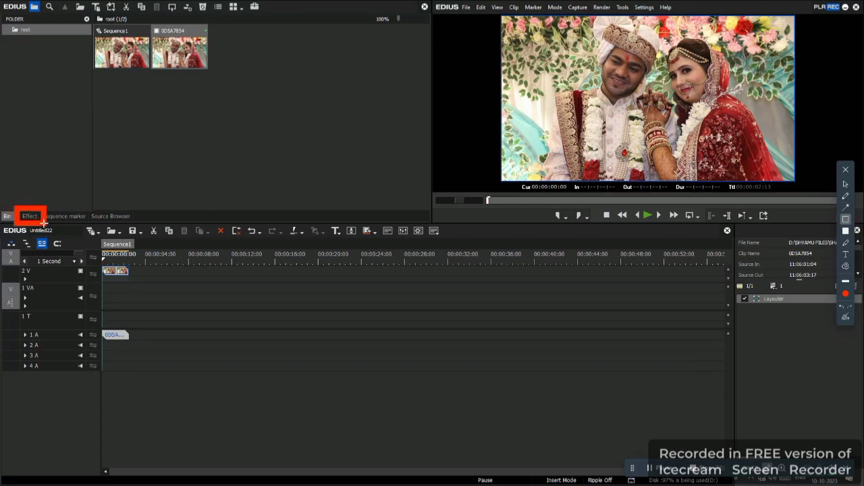
click(840, 308)
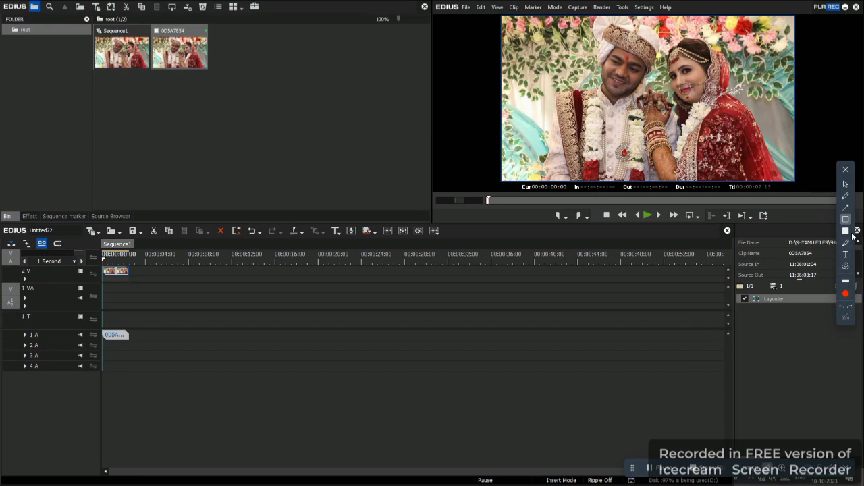
click(843, 184)
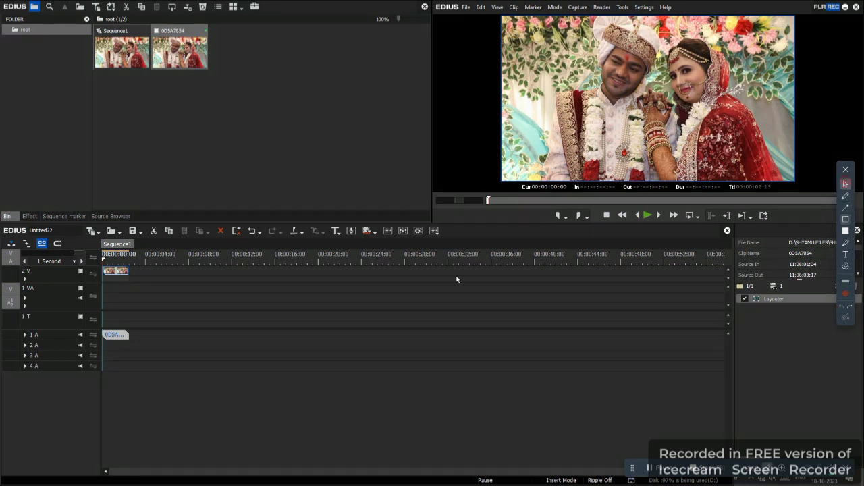
Show the Color Correction filters under VideoFilters in the effect library.
click(29, 216)
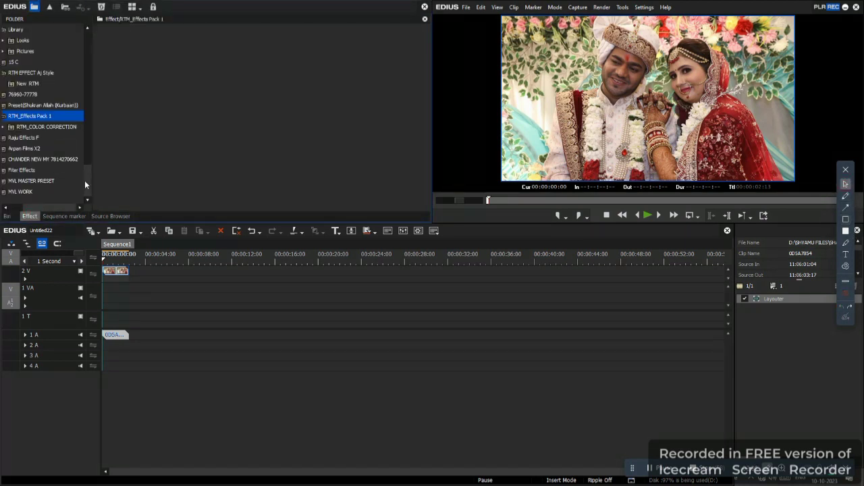
scroll(86, 181, up, 1)
drag(86, 181, 102, 43)
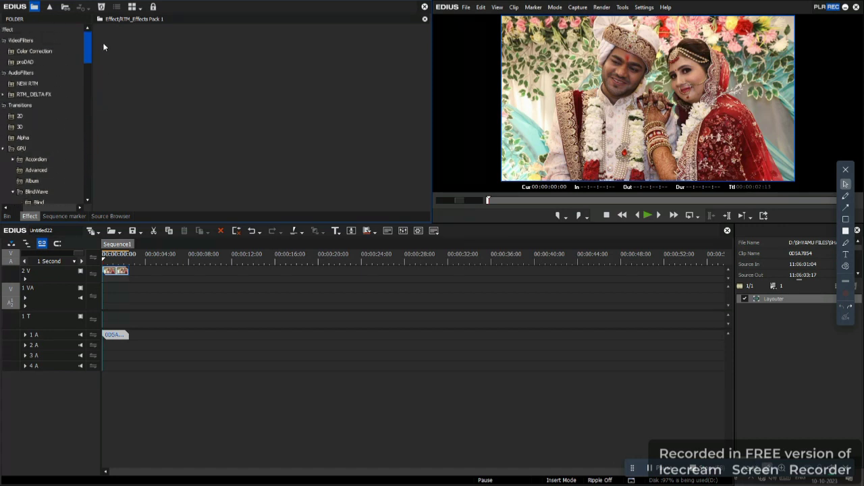
click(55, 52)
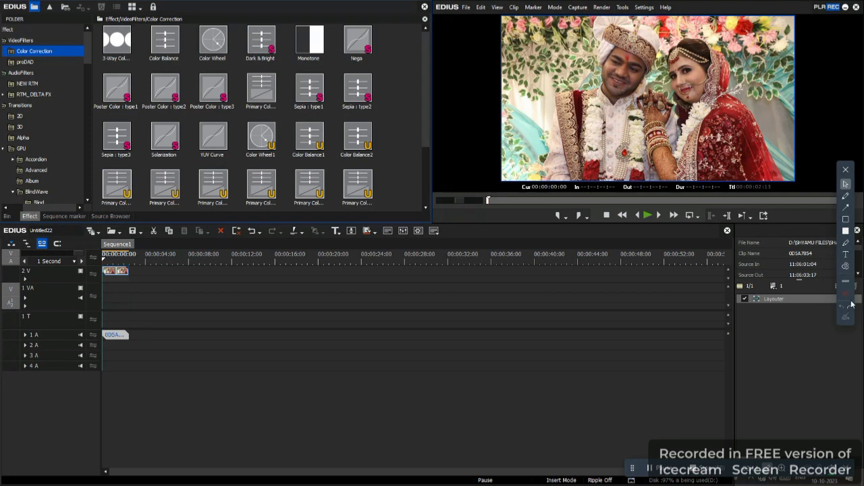
click(845, 207)
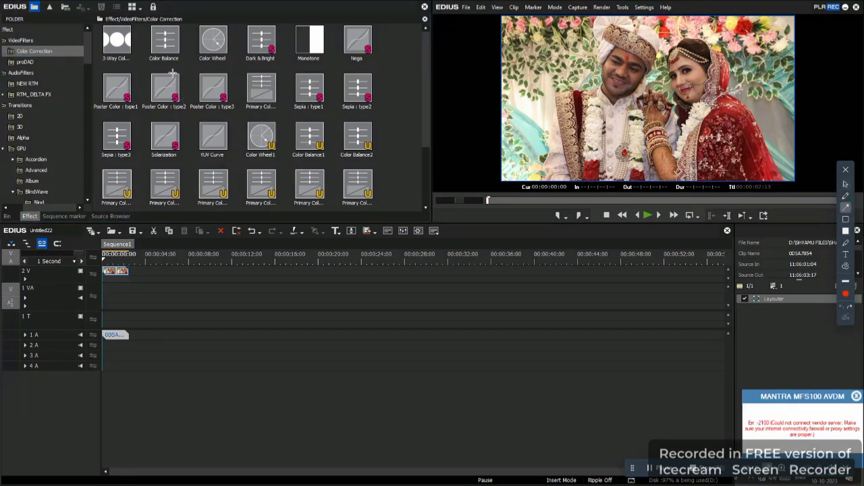
drag(129, 31, 80, 52)
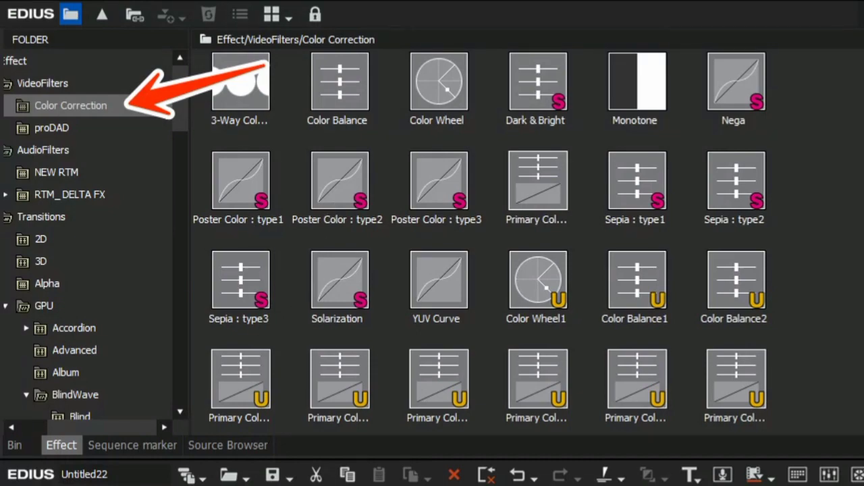
click(842, 307)
click(845, 184)
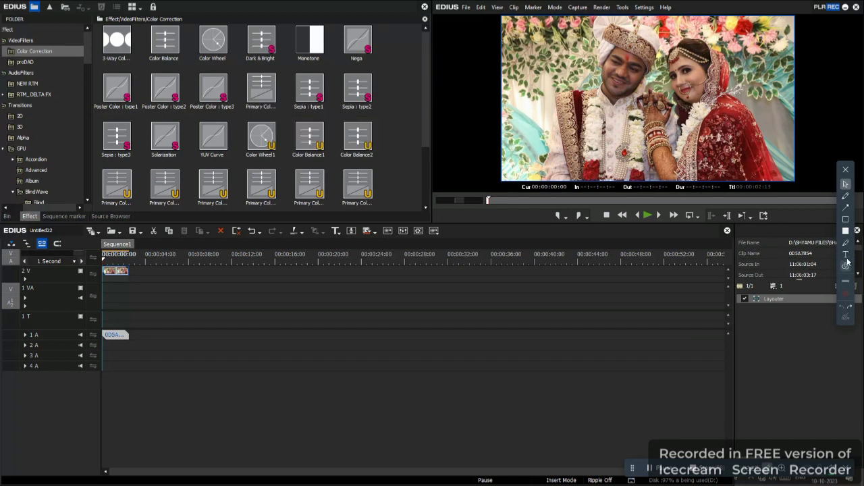
click(845, 207)
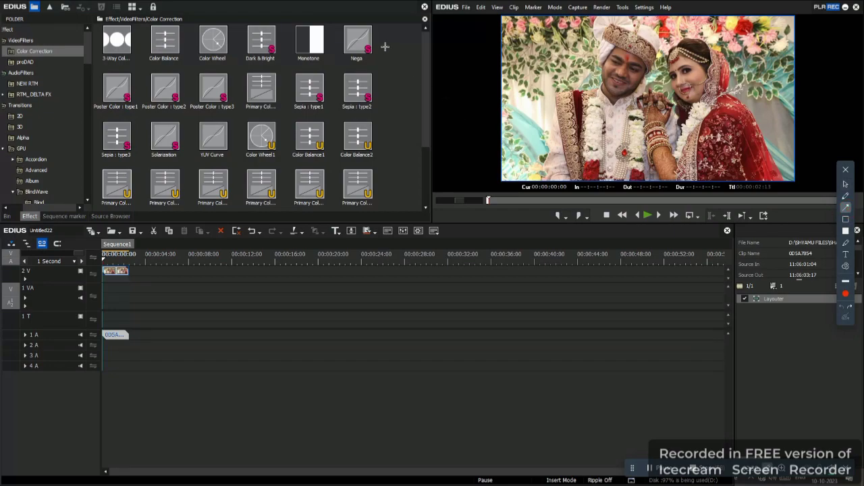
drag(384, 47, 283, 83)
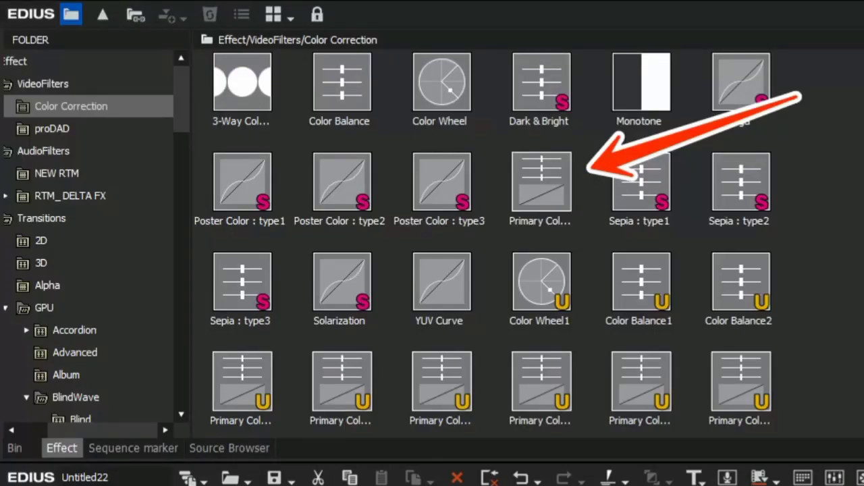
click(842, 308)
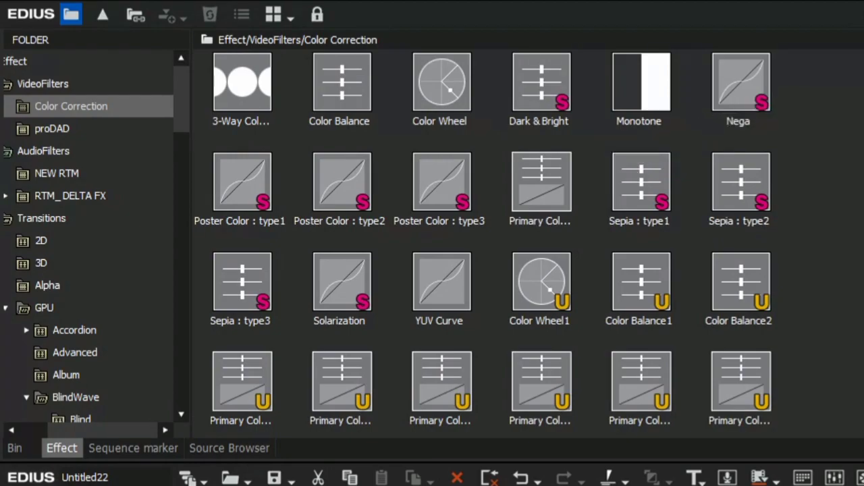
click(846, 184)
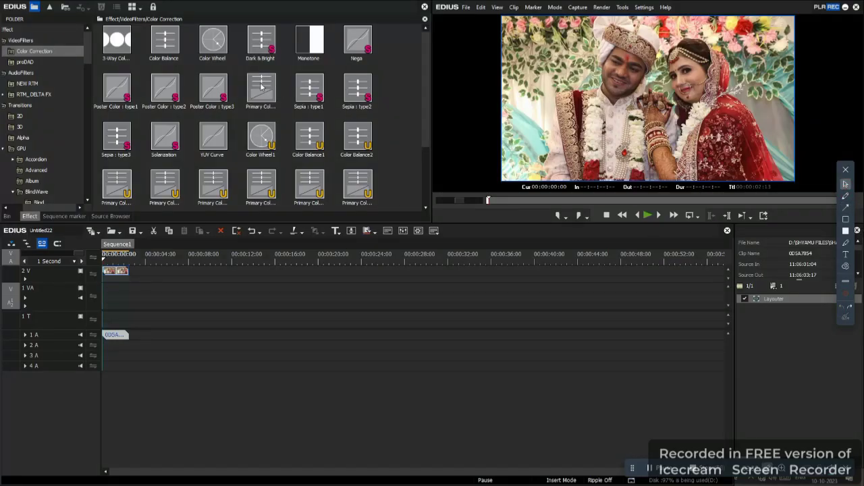
Apply the Primary Color Correction filter to the clip on the 2 V track and set its Exposure to 18.
drag(261, 88, 113, 274)
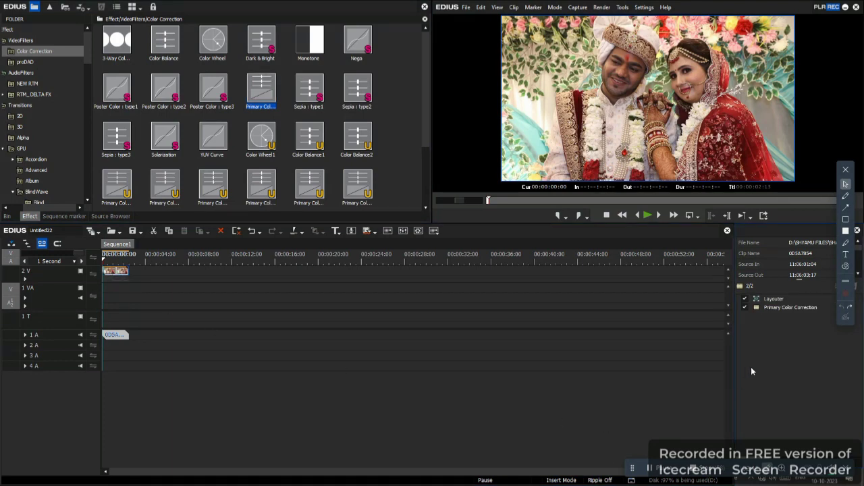
double_click(785, 308)
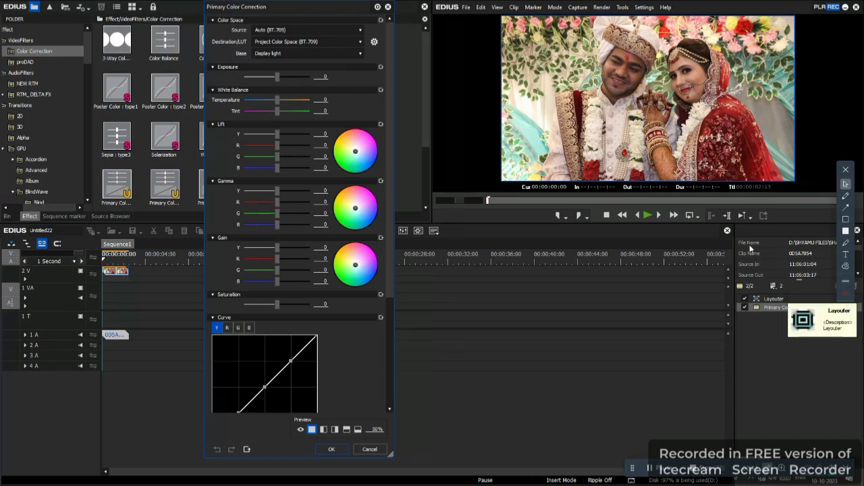
click(323, 78)
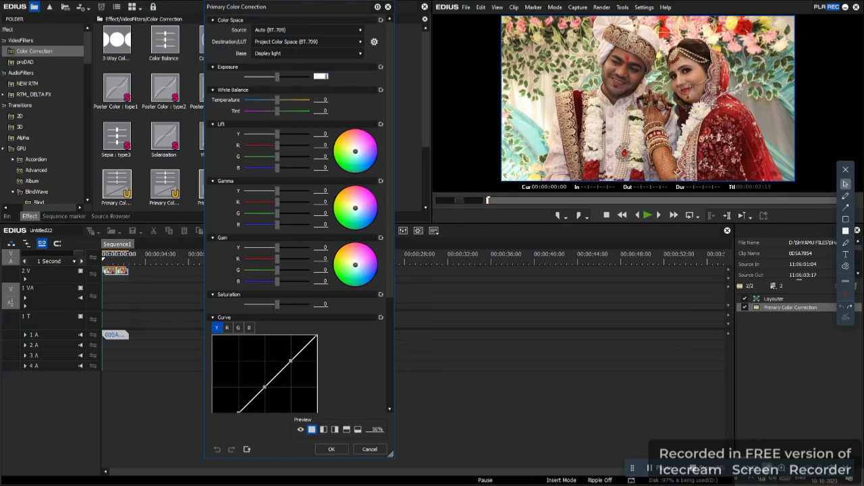
text(18)
key(Return)
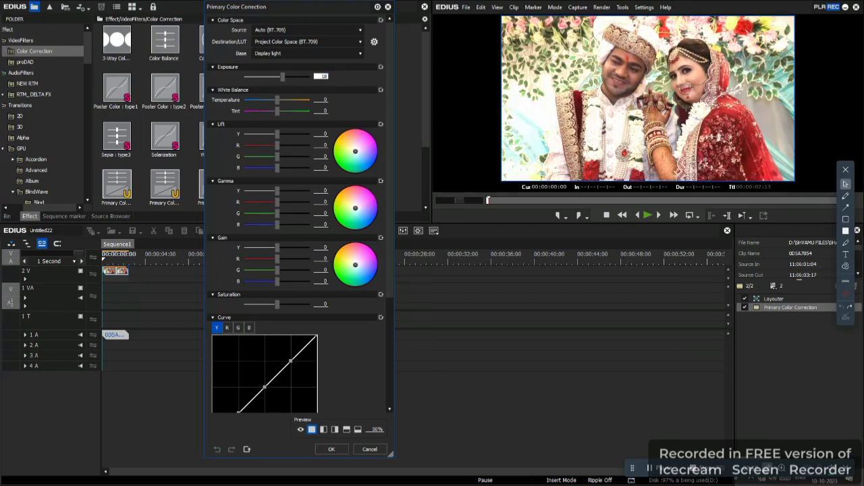
Set the White Balance Temperature to -11 and Tint to -5 in the Primary Color Correction filter.
click(322, 100)
text(-11)
click(323, 111)
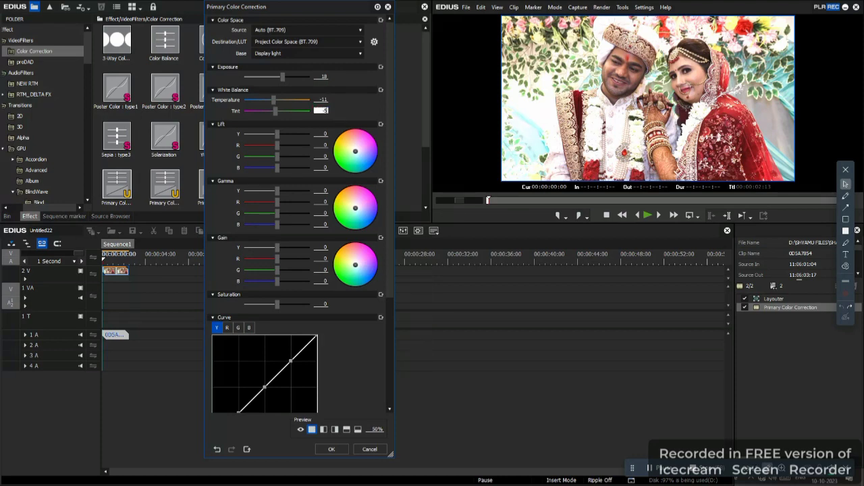
Set the Lift Y value to 2 and the Gamma Y value to -9.
click(322, 135)
text(2)
click(323, 190)
text(-9)
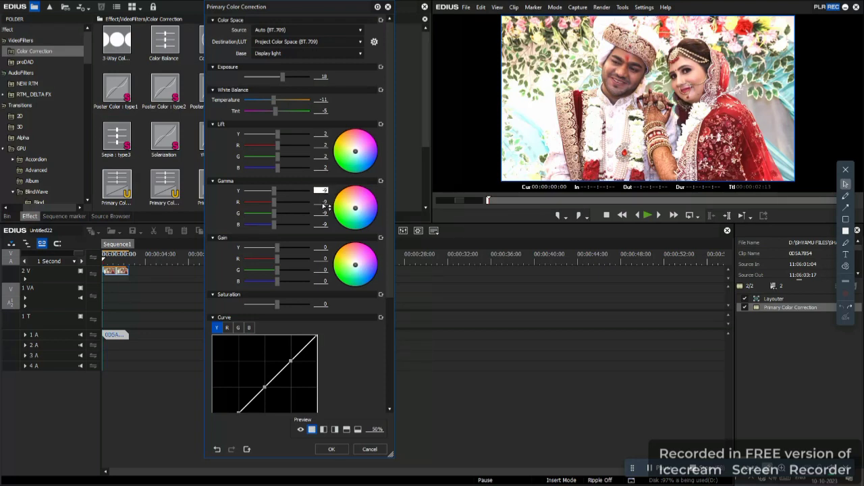
Set the Gain to Y 8, R 6, G 9 and B 9, and set the Saturation to 23.
click(322, 247)
text(8)
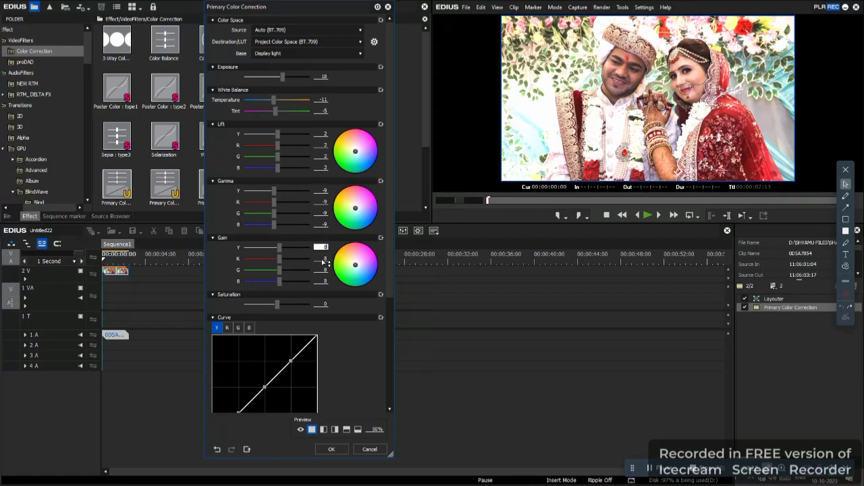
click(323, 259)
text(6)
click(326, 271)
text(9)
click(328, 282)
text(9)
click(327, 305)
text(23)
Reshape the Y curve by raising its midtone and highlight points slightly and lowering its shadow point.
click(264, 388)
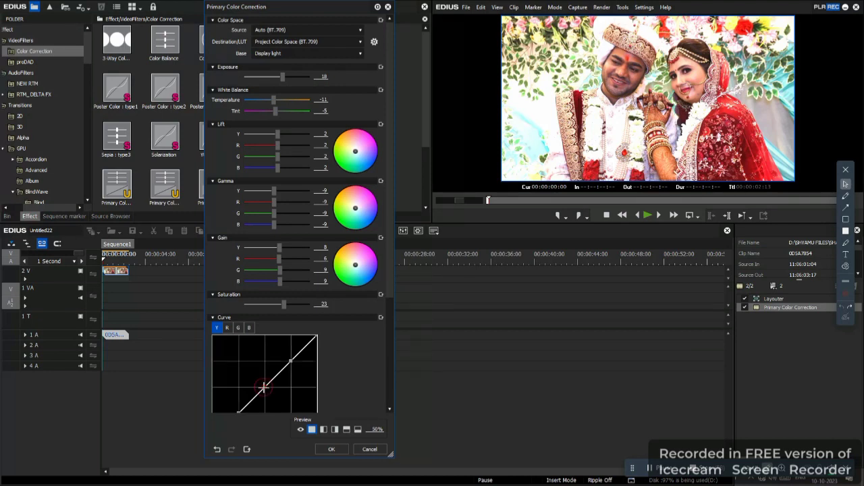
drag(262, 386, 256, 380)
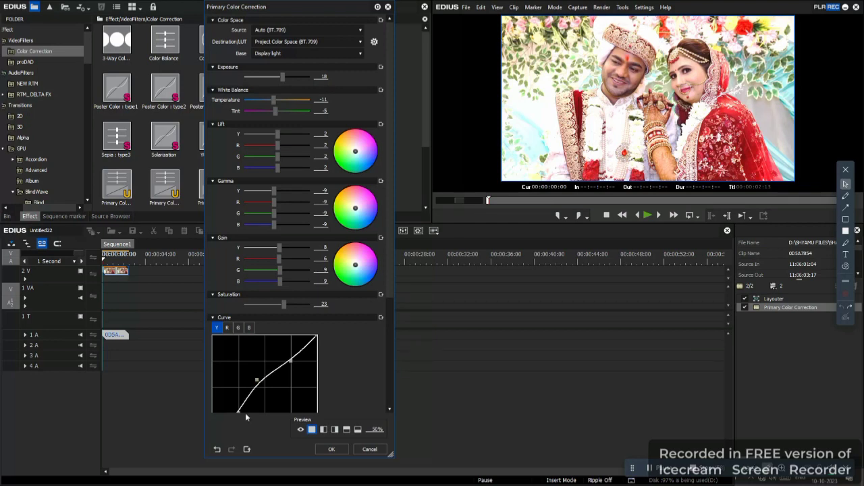
drag(290, 361, 291, 357)
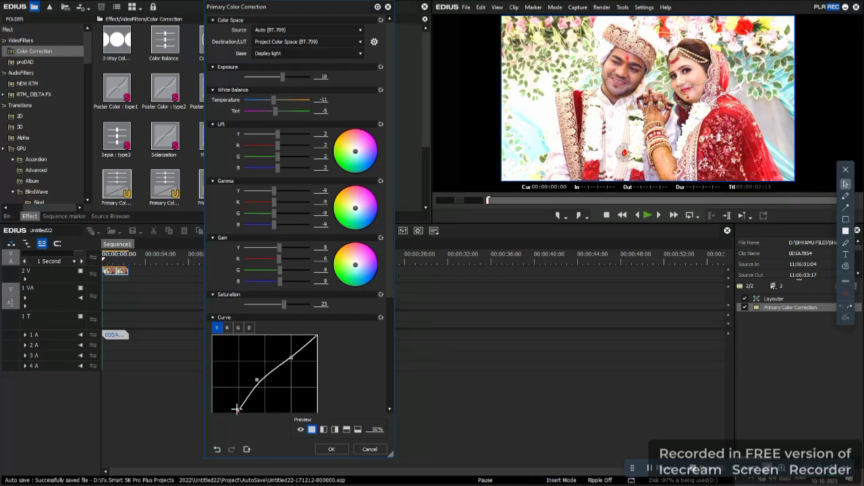
drag(237, 408, 243, 415)
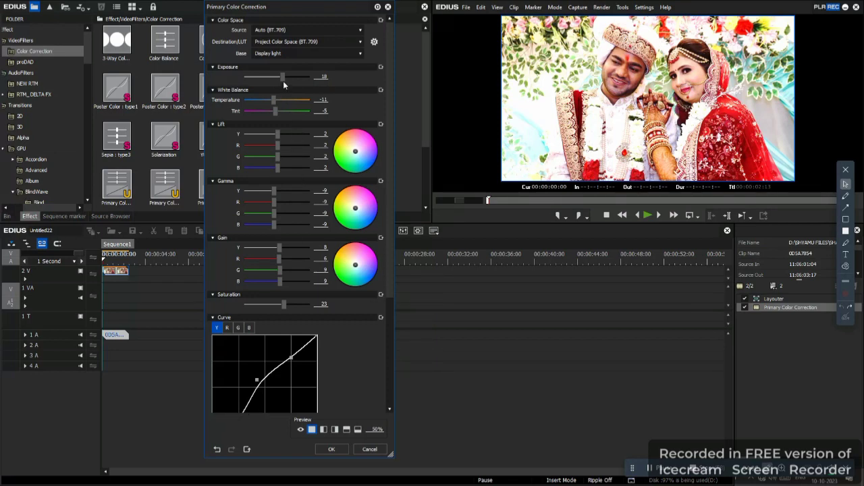
Set the Exposure to 15.
click(324, 77)
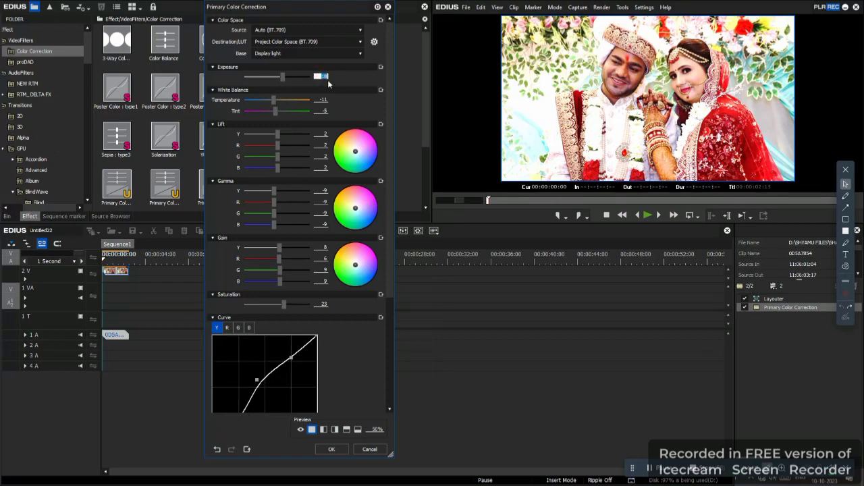
text(13)
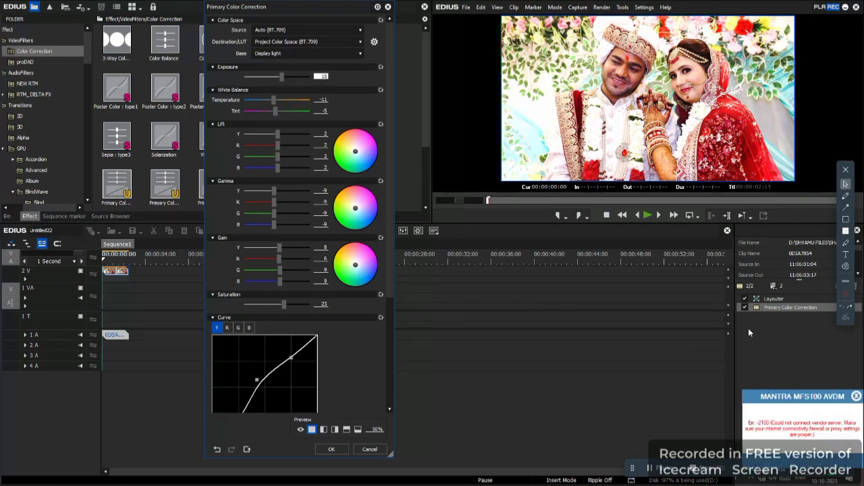
click(649, 467)
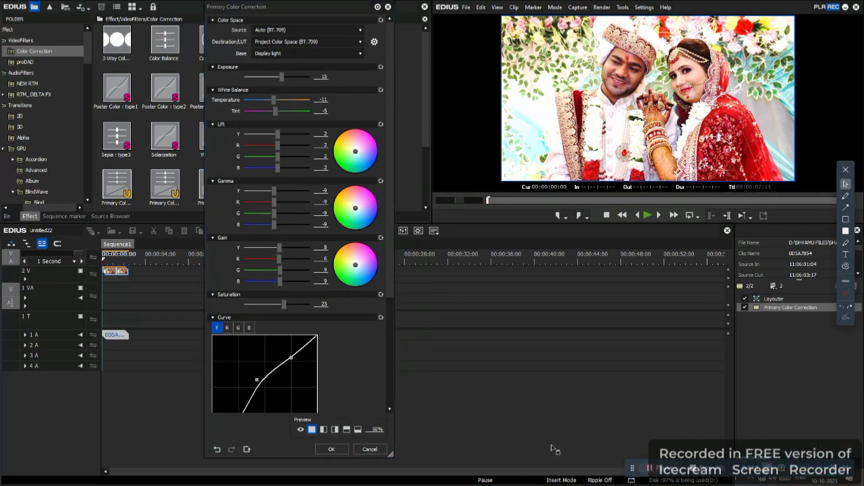
click(845, 219)
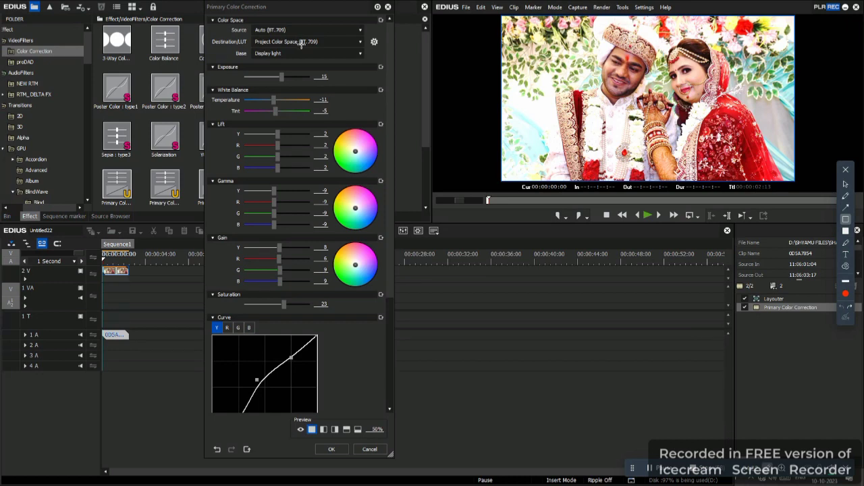
mouse_move(299, 43)
mouse_down()
mouse_move(359, 200)
mouse_move(361, 336)
mouse_up()
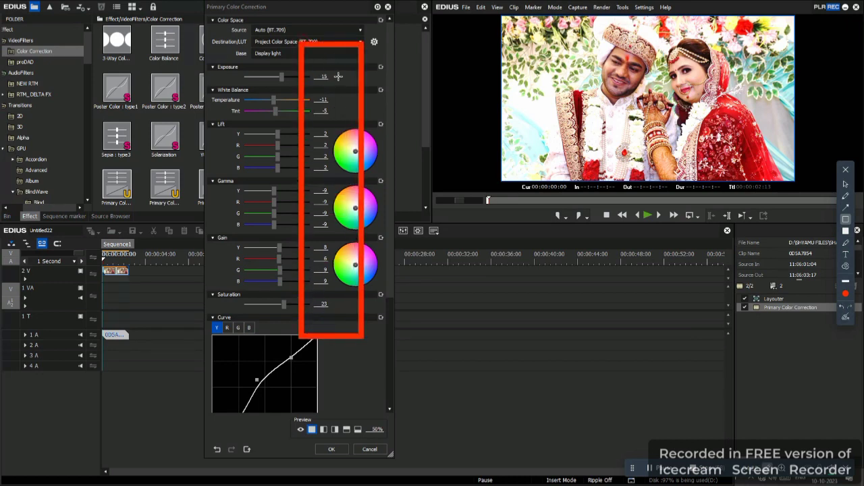
click(845, 310)
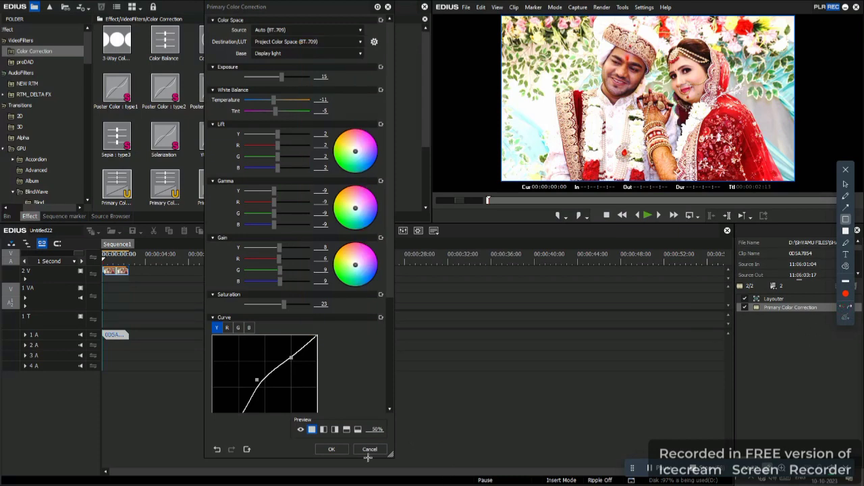
click(845, 183)
Accept the color correction settings and switch the clip's Primary Color Correction filter off and on to compare before and after.
click(337, 450)
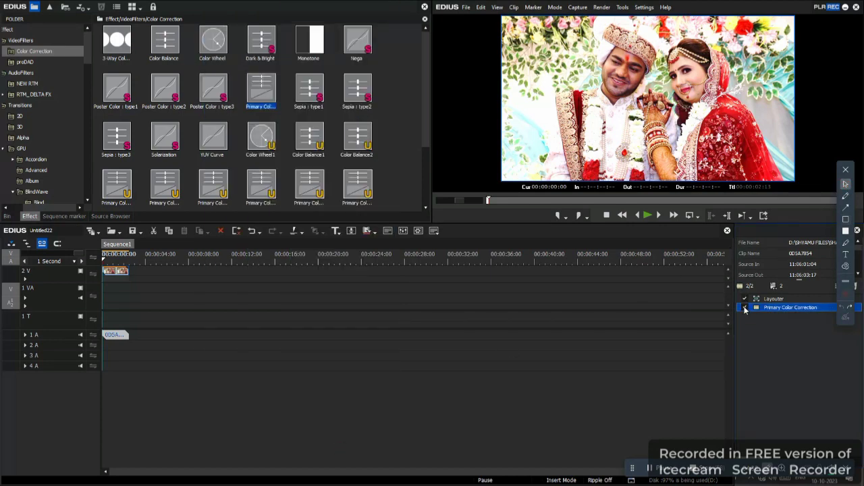
click(744, 307)
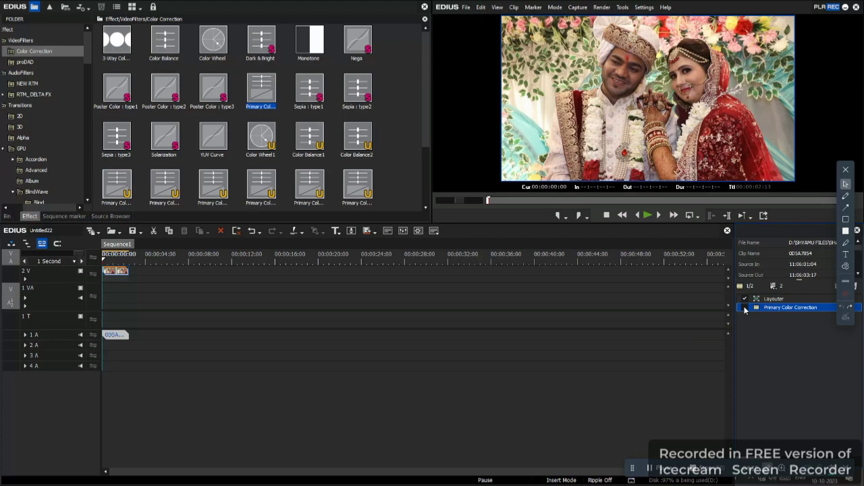
click(744, 308)
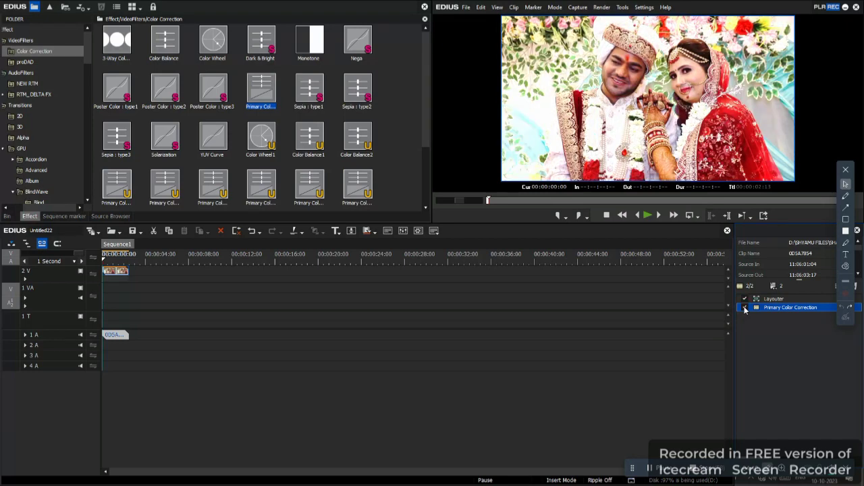
click(745, 307)
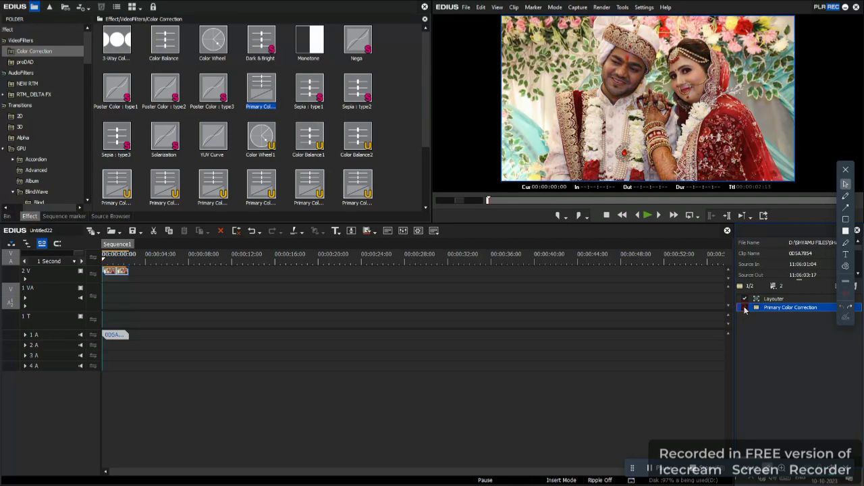
click(744, 308)
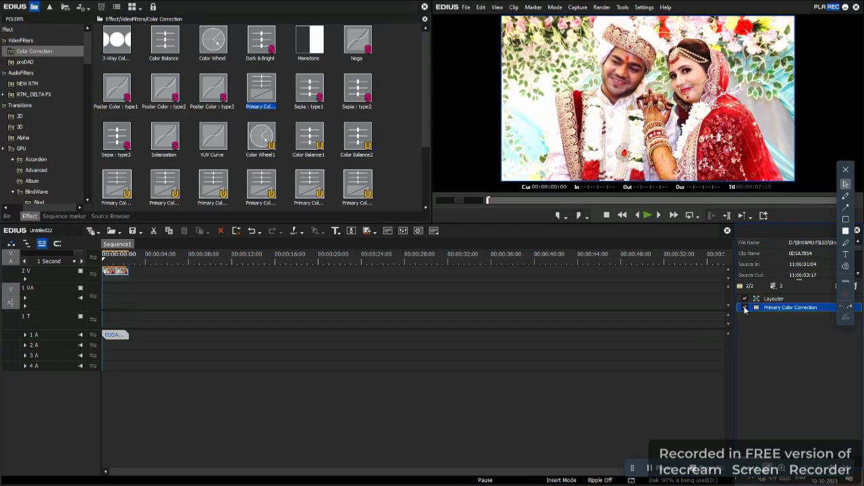
click(745, 308)
click(744, 307)
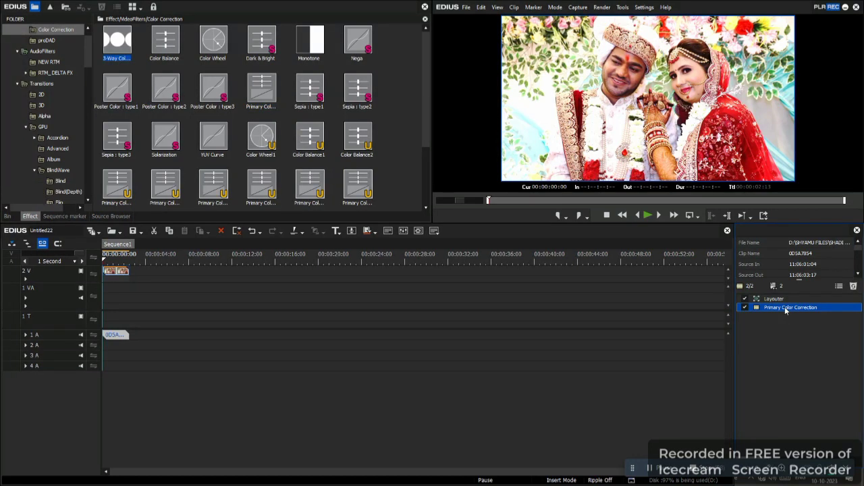
Save the clip's Primary Color Correction filter as a current user preset.
right_click(785, 308)
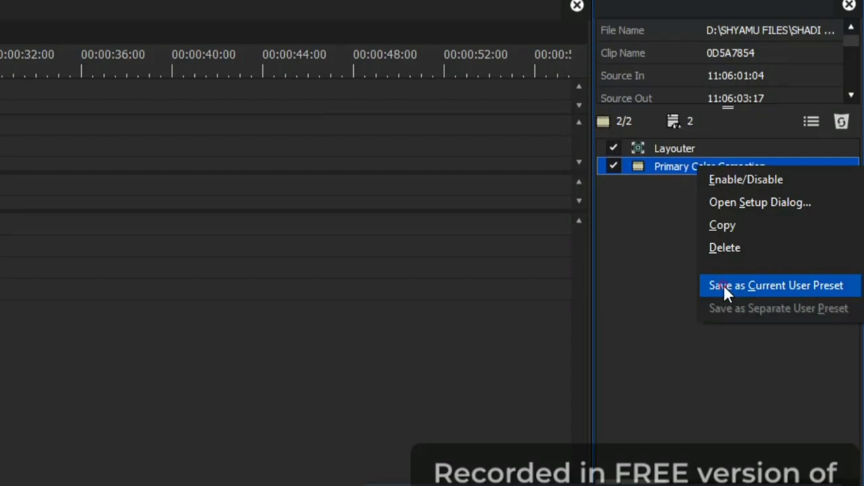
click(722, 284)
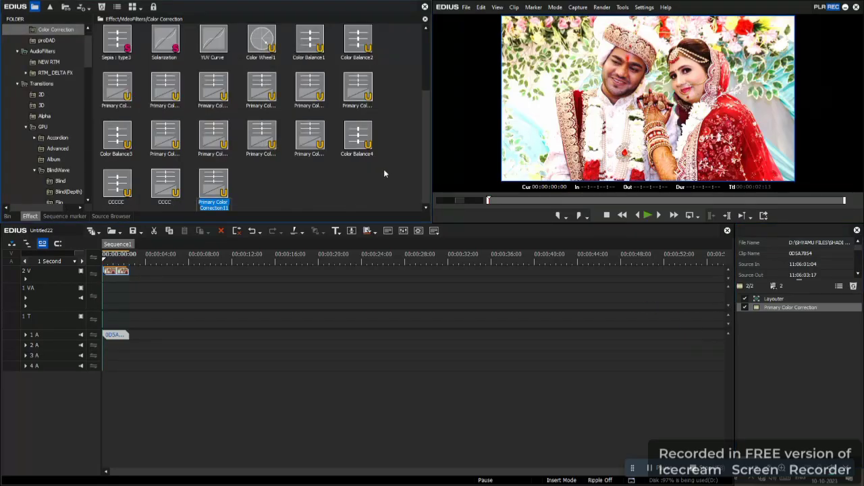
click(244, 200)
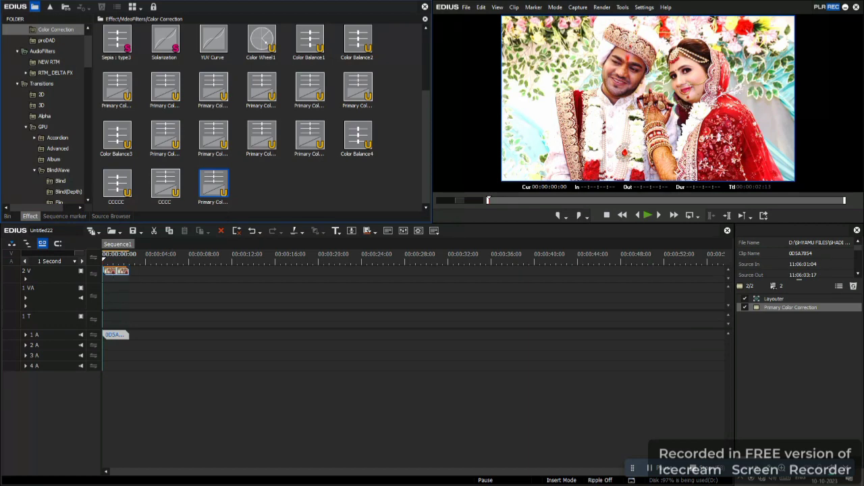
Import the clips 0D5A7809 and 0D5A7810 from New folder into the bin.
click(7, 216)
right_click(330, 143)
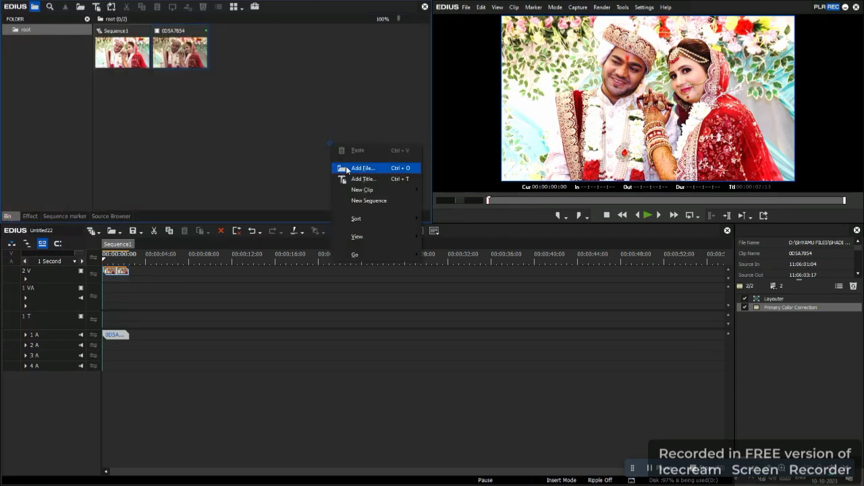
click(345, 167)
click(312, 155)
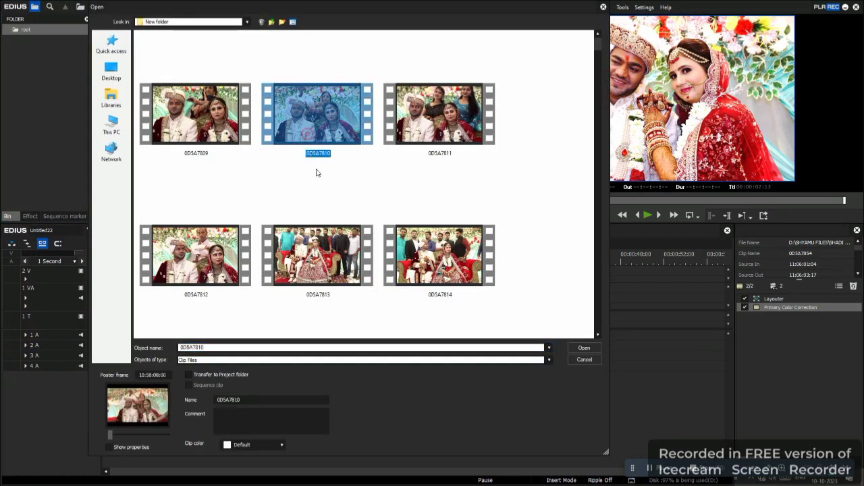
ctrl+click(205, 145)
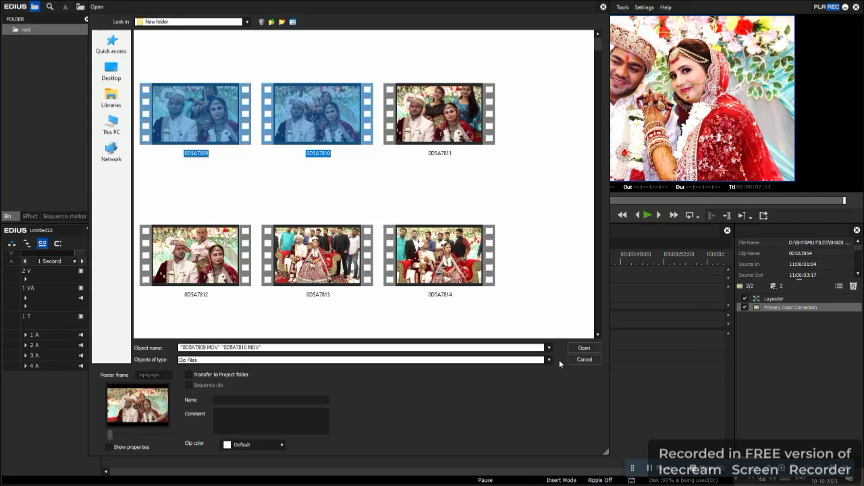
click(583, 348)
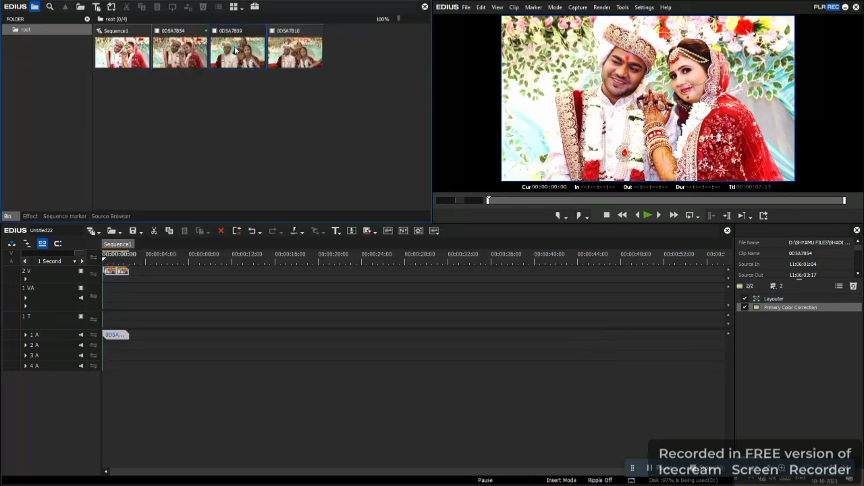
Place the clip 0D5A7809 on the 2 V track at about 15 seconds and apply the saved color correction preset to it.
drag(238, 51, 274, 271)
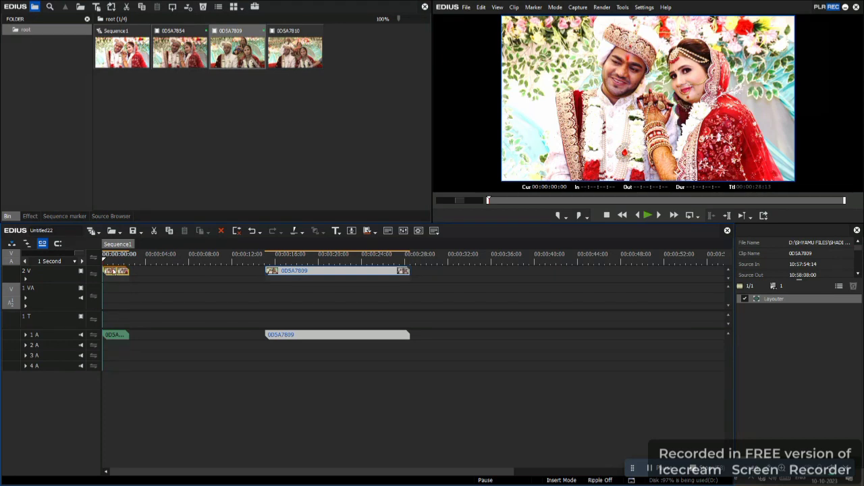
click(115, 260)
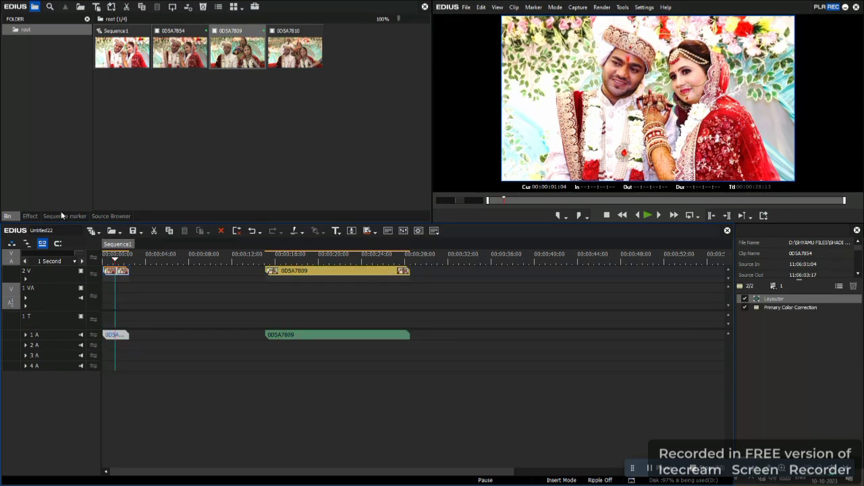
click(29, 216)
drag(215, 185, 324, 271)
click(332, 260)
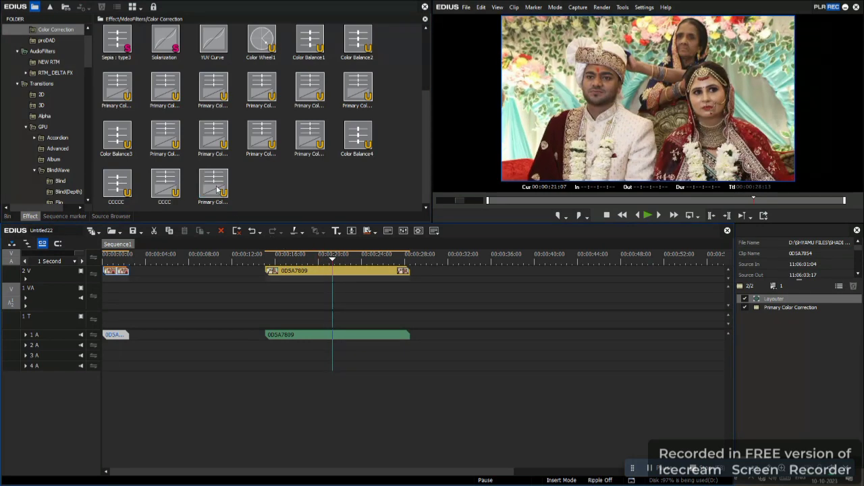
drag(215, 185, 354, 260)
Place the clip 0D5A7810 on the 2 V track at about 36 seconds and apply the saved color correction preset to it.
click(8, 216)
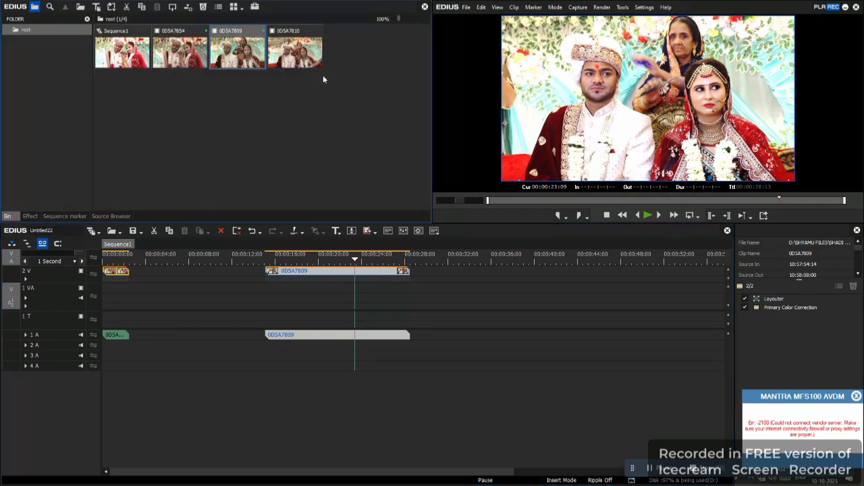
drag(515, 301, 521, 259)
click(30, 216)
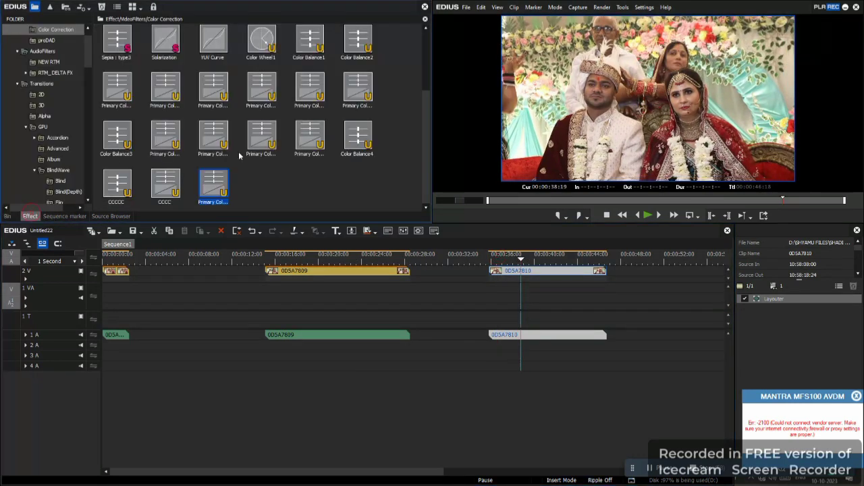
drag(224, 183, 552, 278)
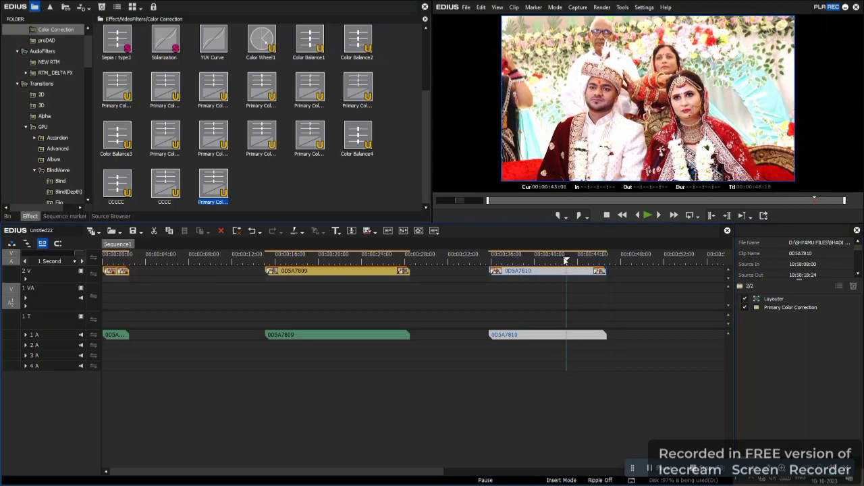
Compare the clip 0D5A7810 with and without its Primary Color Correction filter at about 39 seconds.
click(526, 258)
click(744, 308)
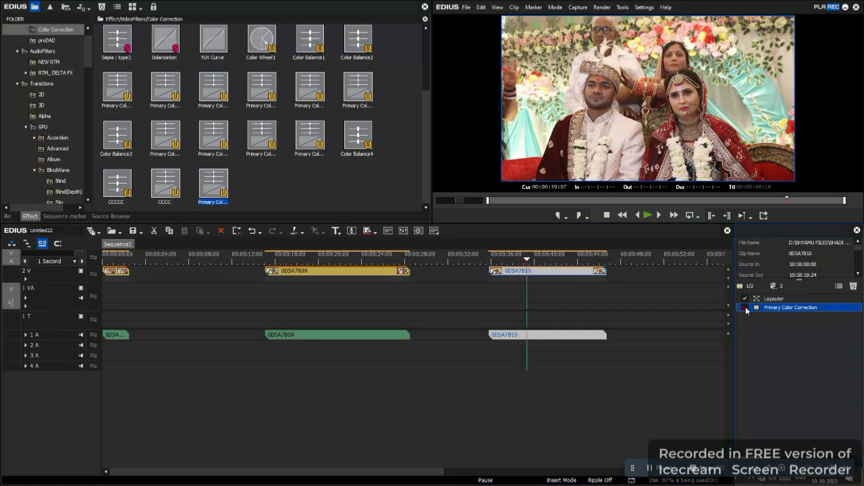
click(744, 308)
click(744, 308)
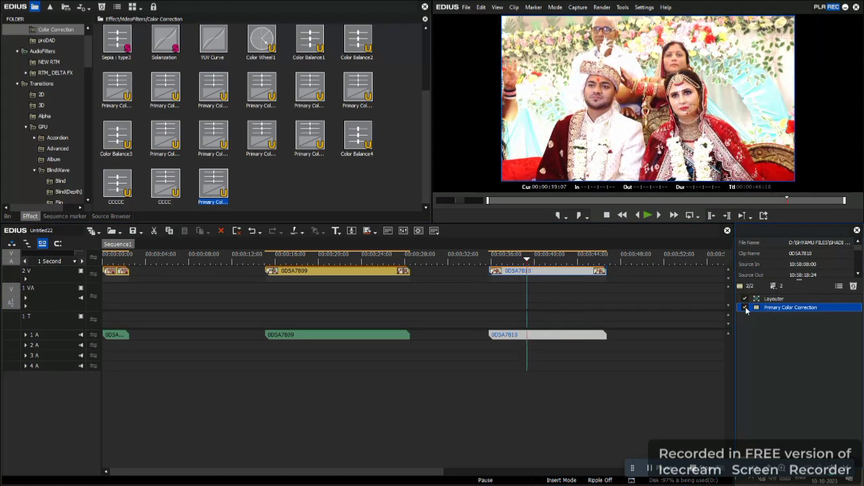
click(744, 308)
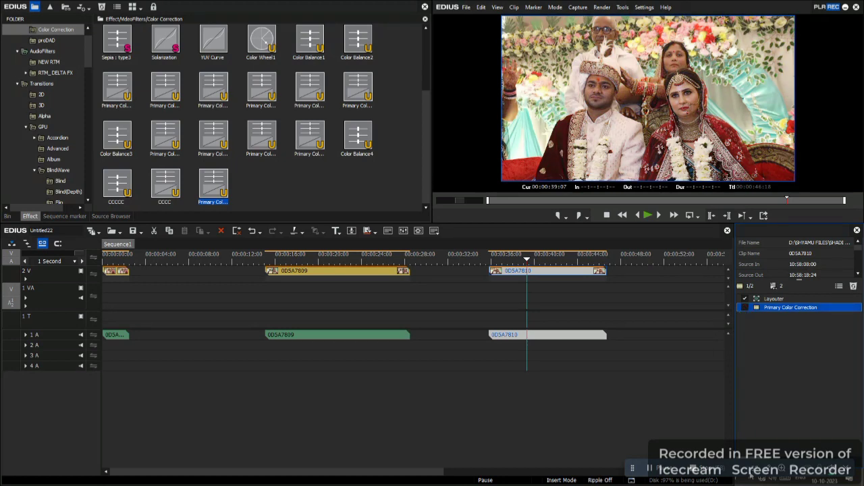